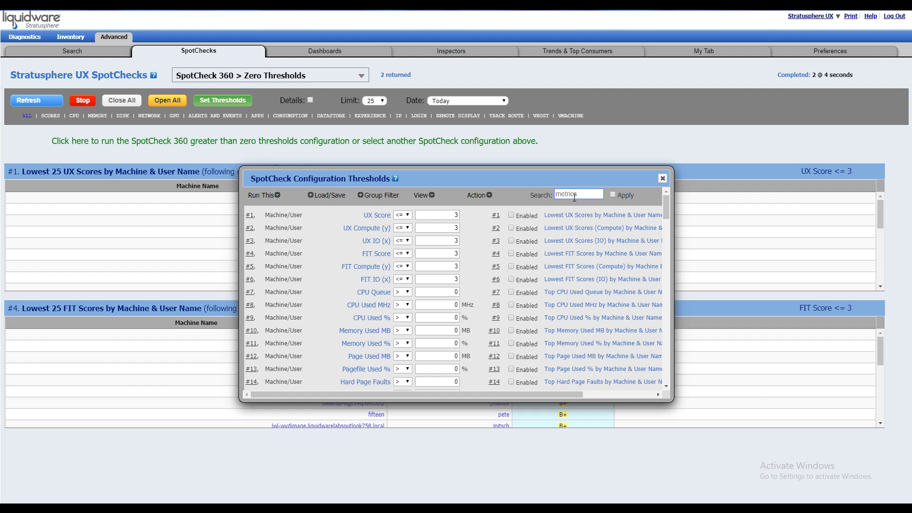
Search the SpotCheck thresholds for "send", widen the dialog, and enable SpotCheck #74, Top App TCP Send Count User Processes to Remote Domain.
text(send)
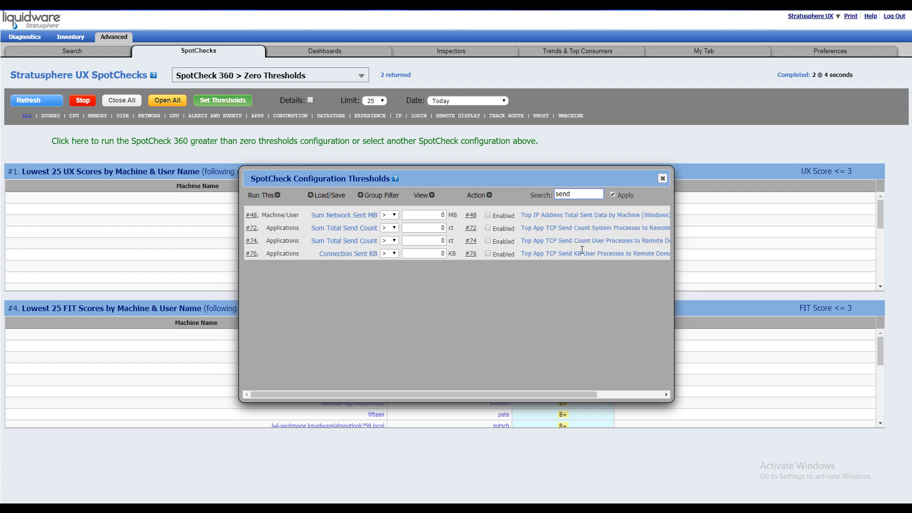
drag(672, 401, 732, 406)
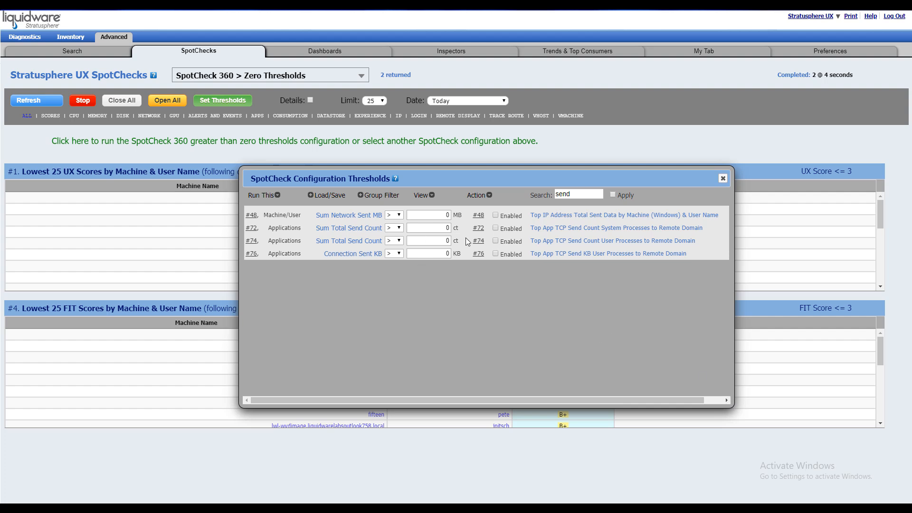
click(496, 241)
Search the thresholds for "receive" and enable SpotCheck #75, Top App TCP Receive Count User Processes to Remote Domain.
double_click(563, 195)
text(receive)
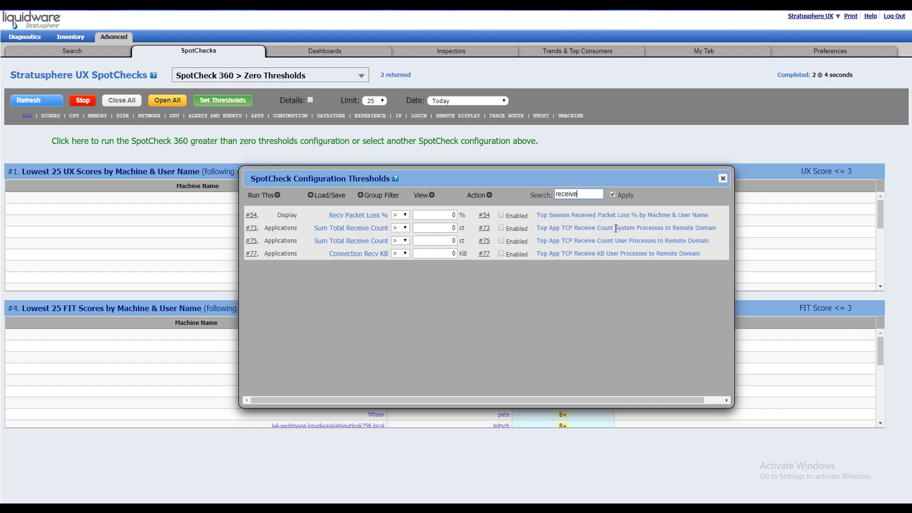
click(501, 242)
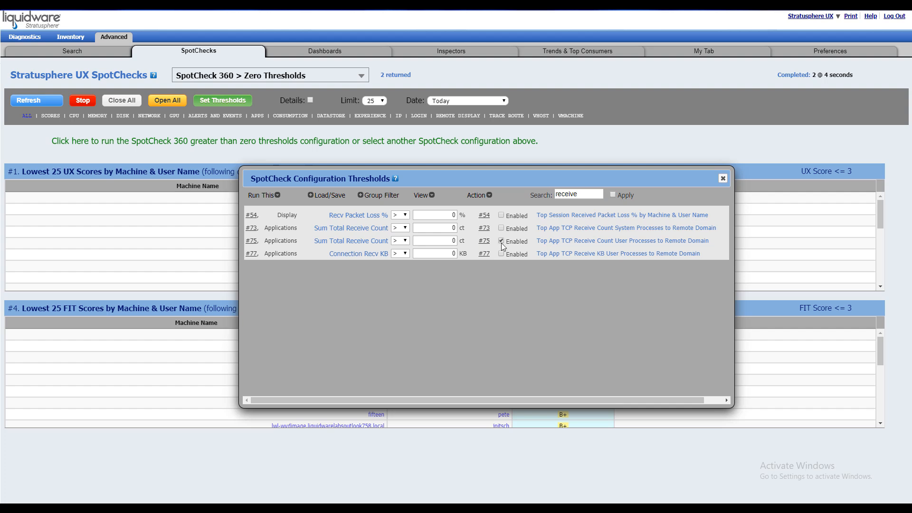
double_click(582, 194)
text(connection)
key(Return)
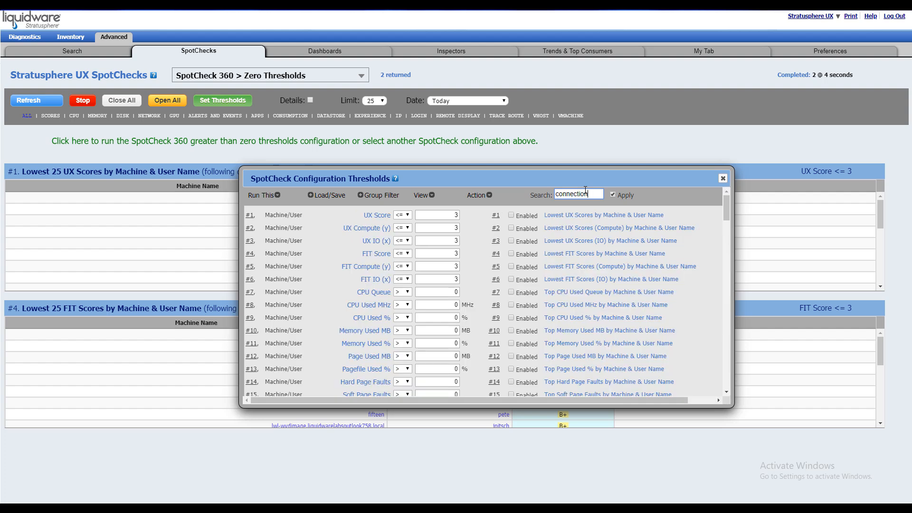
Search the thresholds for "IO" and enable SpotCheck #78, Top App TCP Total IO KB User Processes to Remote Domain.
key(ctrl+a)
text(IO)
key(Return)
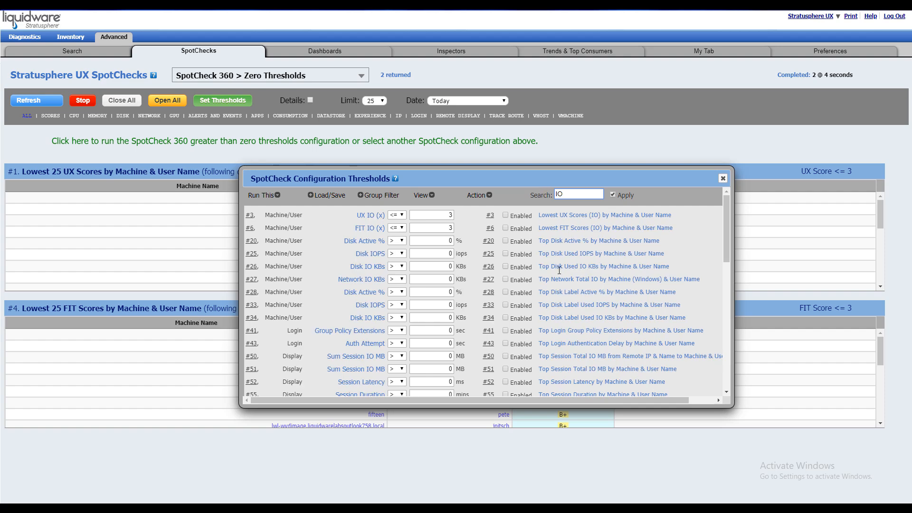
scroll(558, 270, down, 5)
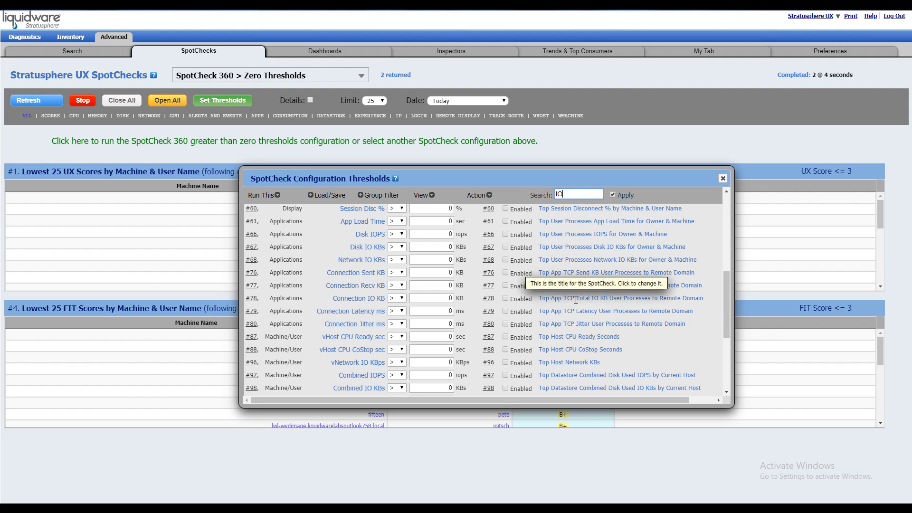
click(505, 298)
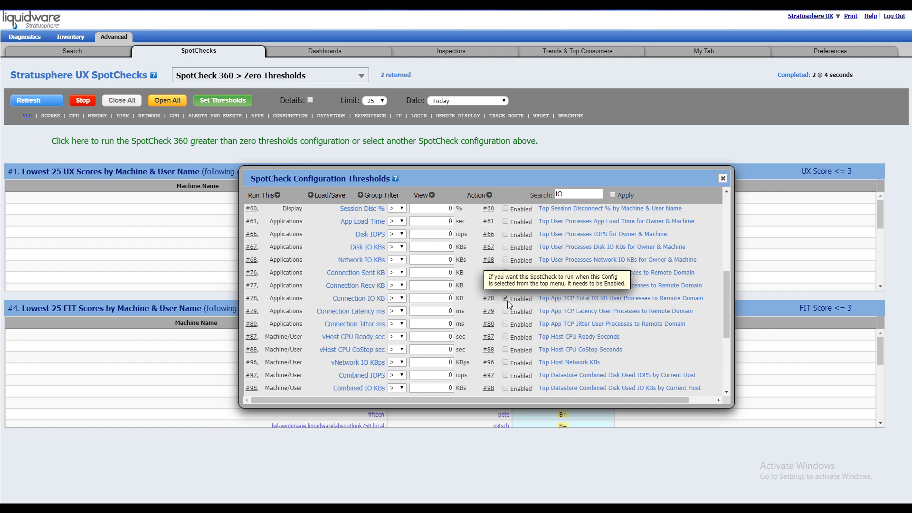
Search the thresholds for "latency" and enable SpotCheck #79, Top App TCP Latency User Processes to Remote Domain.
double_click(572, 194)
scroll(565, 192, up, 3)
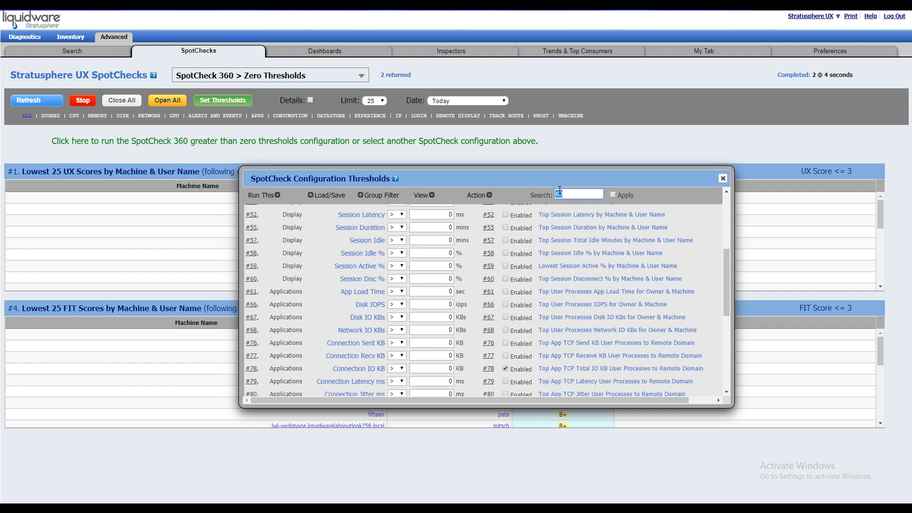
text(latency)
key(Return)
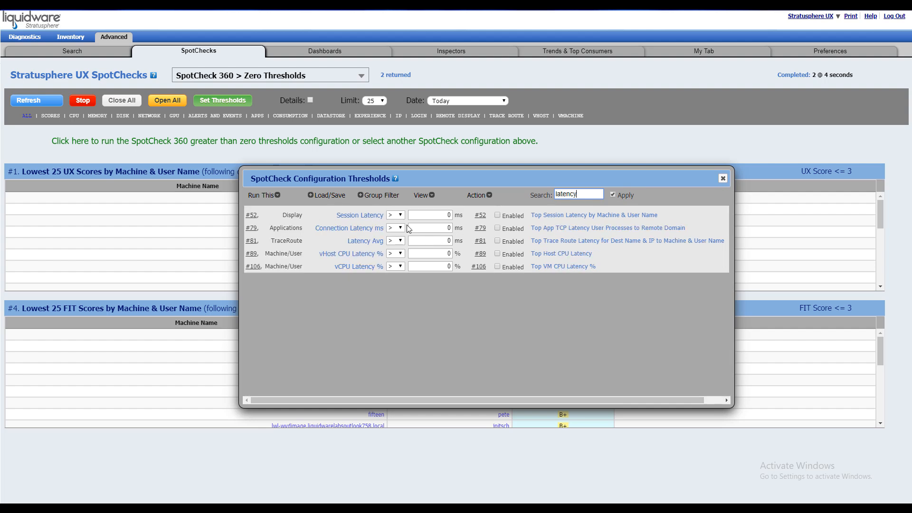
click(507, 232)
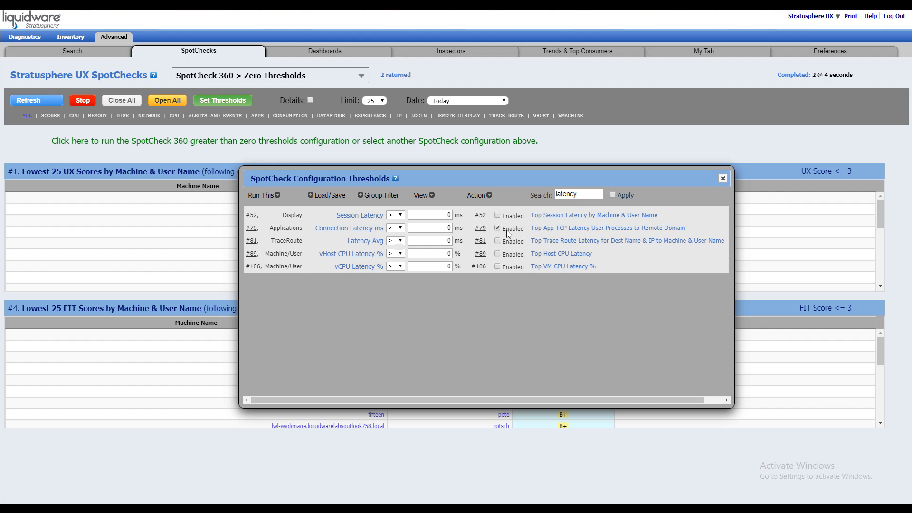
Show only the enabled SpotChecks in the thresholds list and display their custom filter fields.
click(422, 196)
click(427, 222)
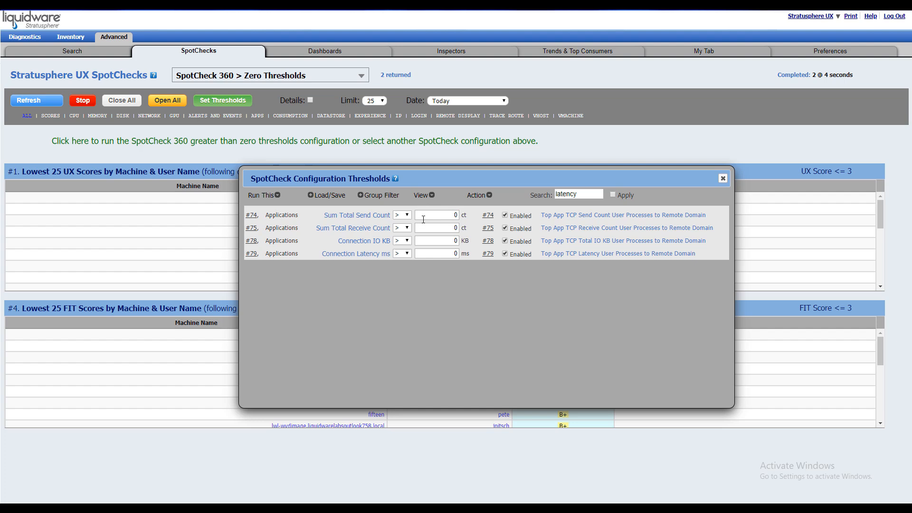
click(423, 195)
click(426, 265)
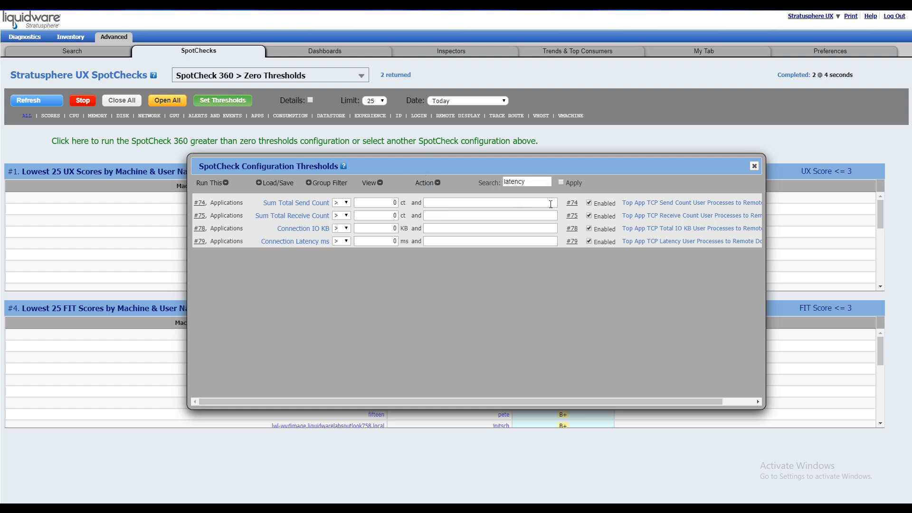
Run only SpotCheck #74, and shrink and move the thresholds dialog to examine the destination domains in its results table.
click(572, 204)
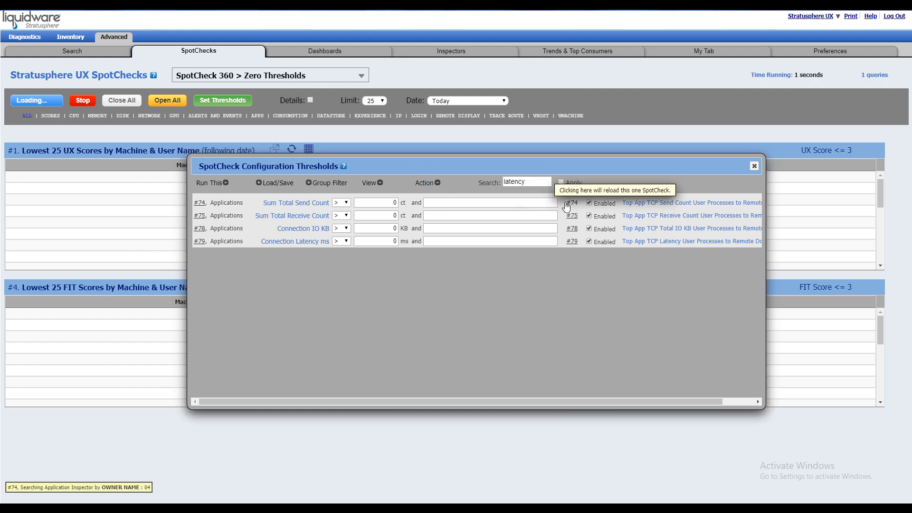
drag(446, 165, 446, 178)
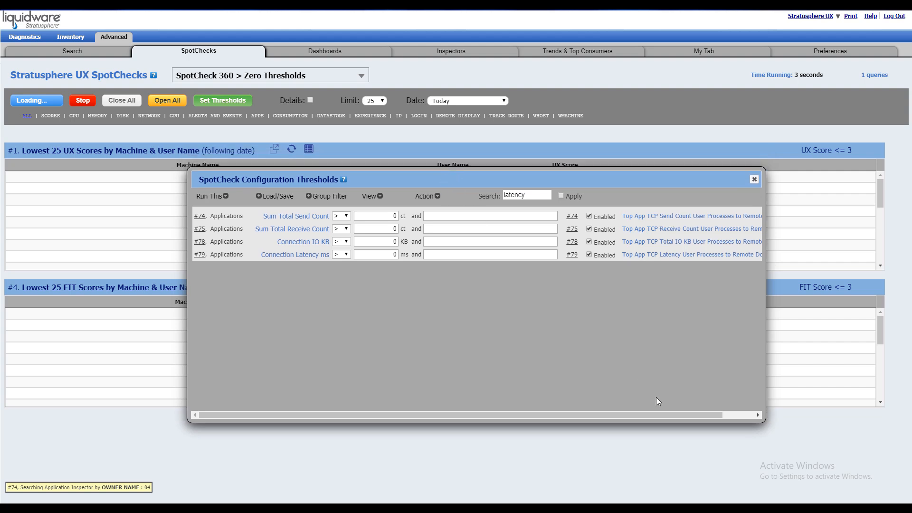
drag(764, 422, 777, 306)
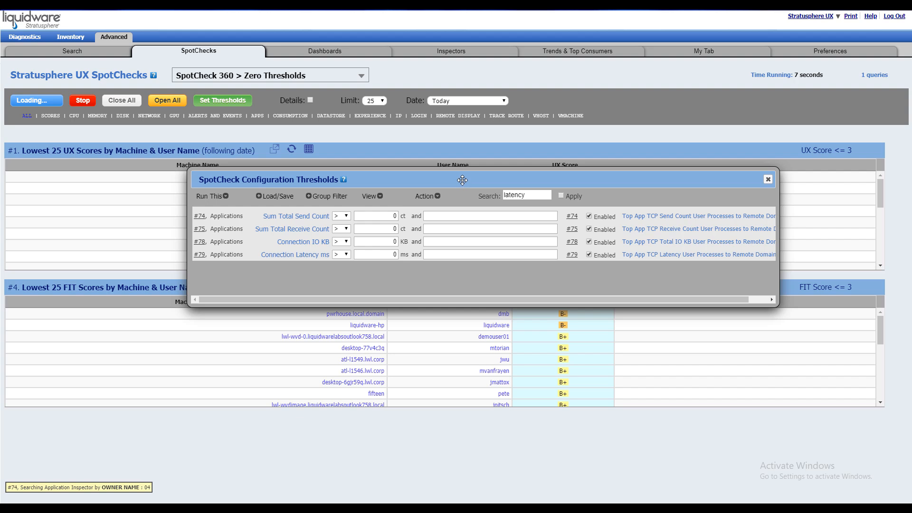
drag(461, 181, 429, 164)
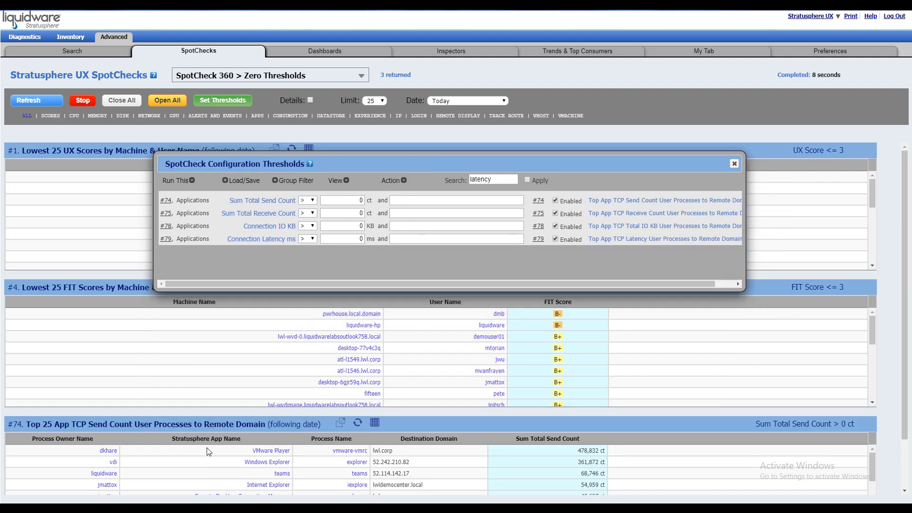
scroll(487, 438, down, 2)
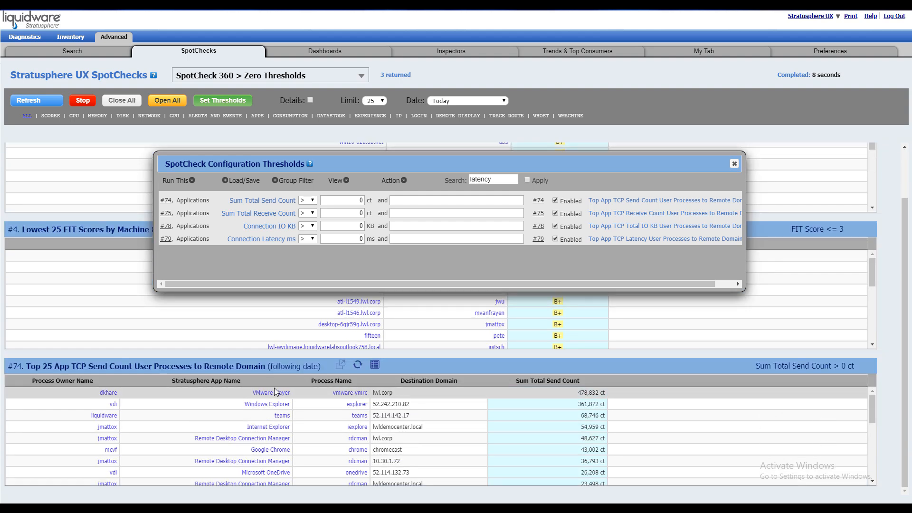
mouse_move(432, 384)
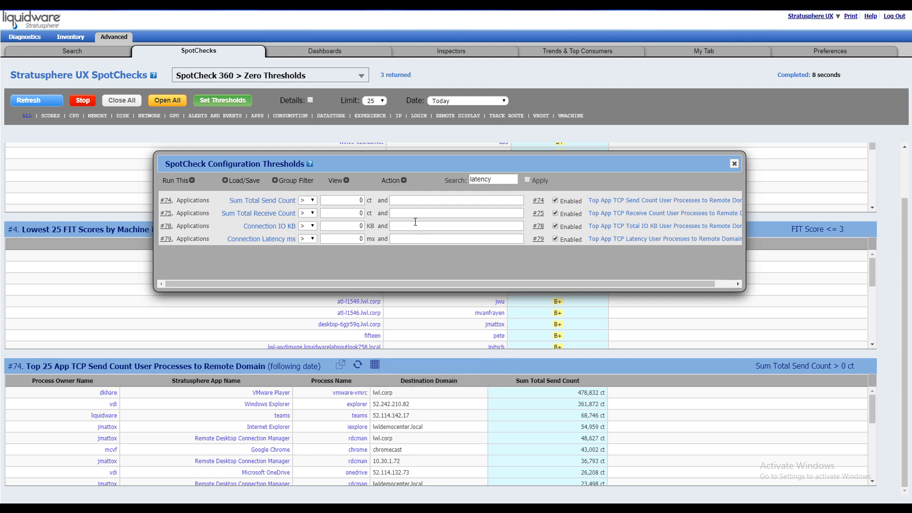
Set the custom filter of SpotCheck #74 to pn_remote_domain like 'facebook.com' or pn_remote_domain like 'fbcdn.net'.
click(406, 201)
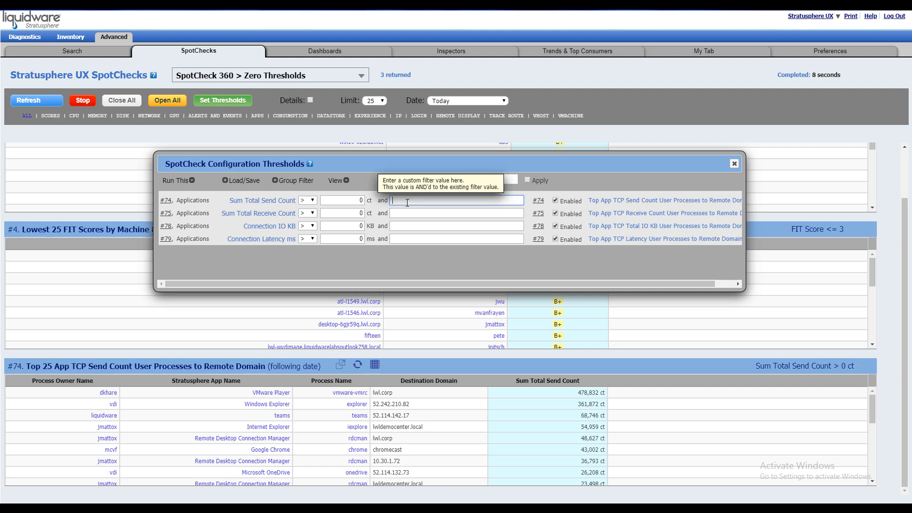
text(ook.com' or pn_remote_domain like 'fbcdn.net)
key(Home)
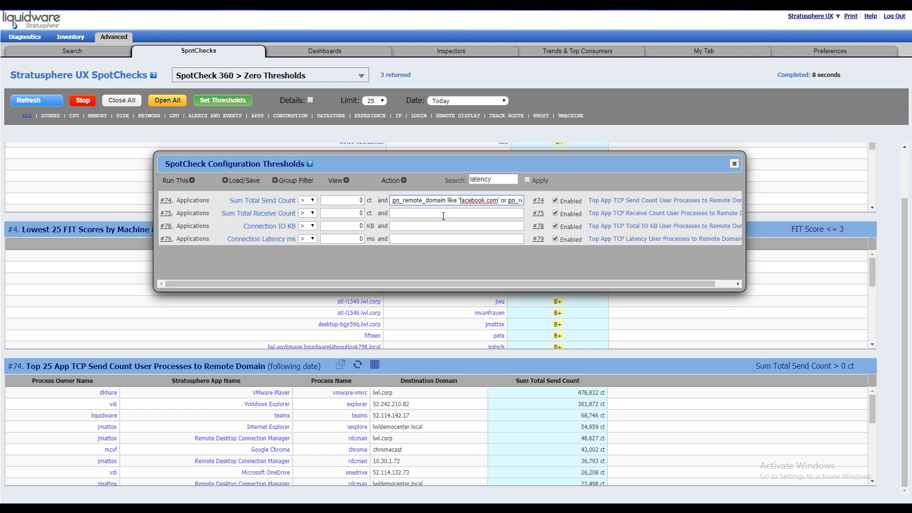
click(404, 214)
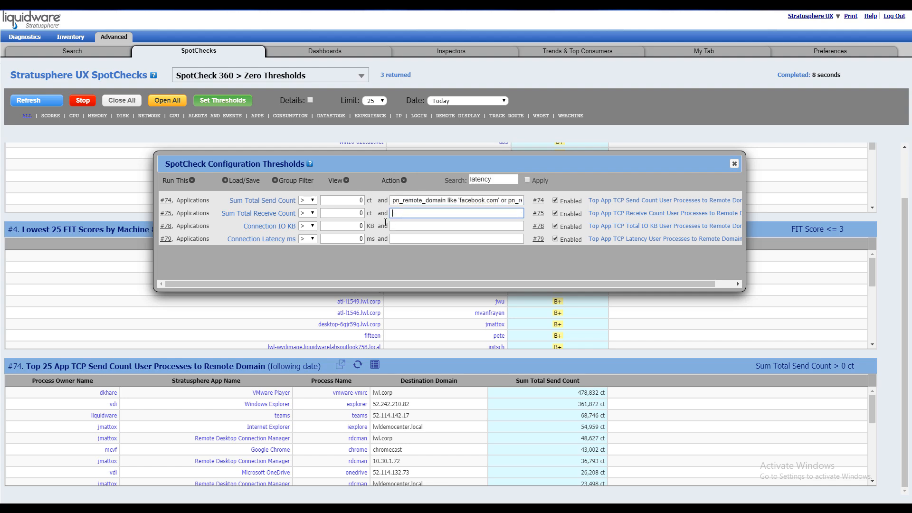
text(pn_remote_domain like 'facebook.com' or)
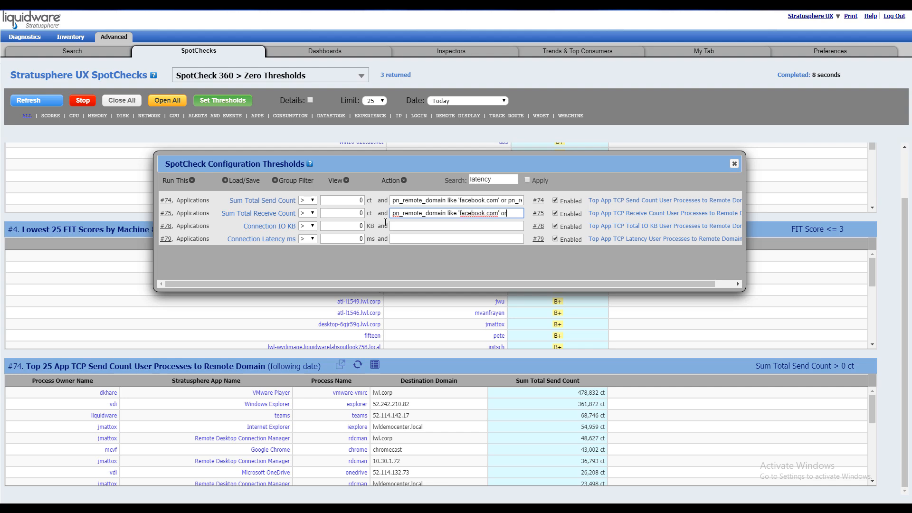
key(ctrl+shift+Right)
key(ctrl+shift+Right)
key(ctrl+shift+Left)
key(ctrl+c)
key(Right)
key(ctrl+v)
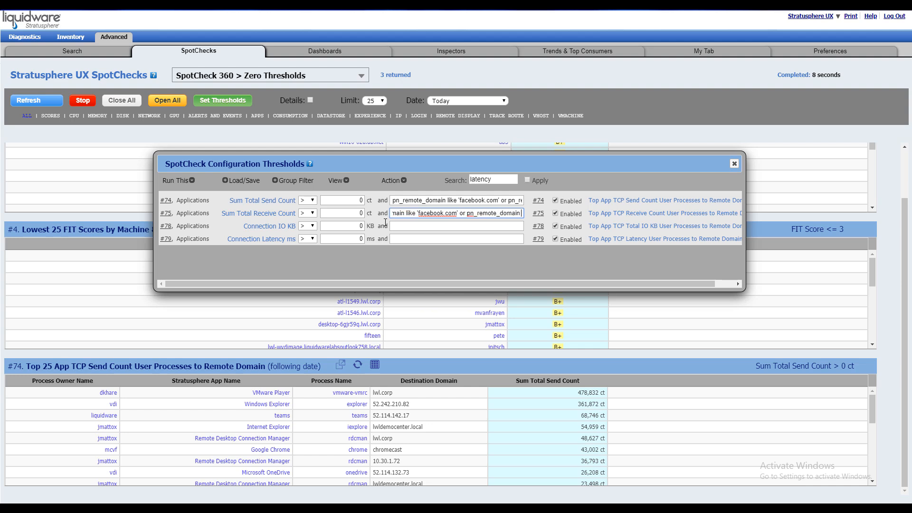
text(like)
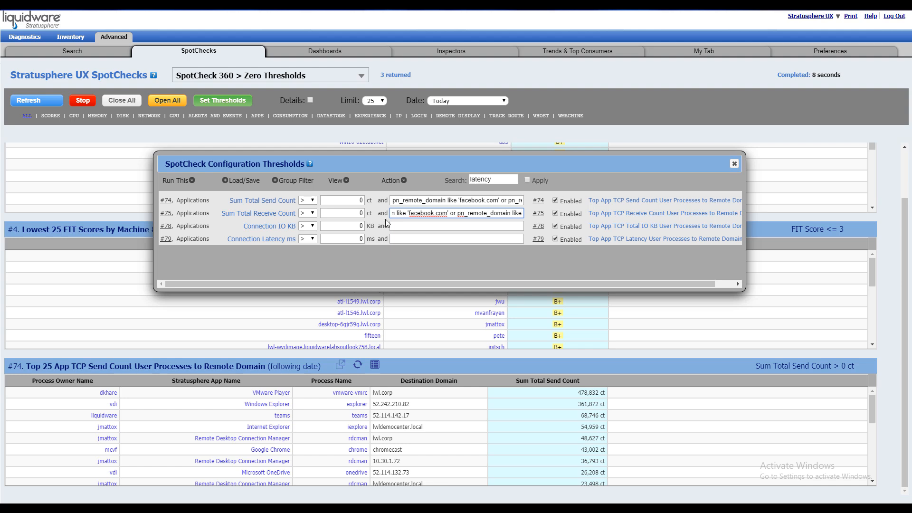
Copy the complete custom filter of SpotCheck #74 into the custom filters of SpotChecks #75, #78 and #79.
click(439, 201)
key(End)
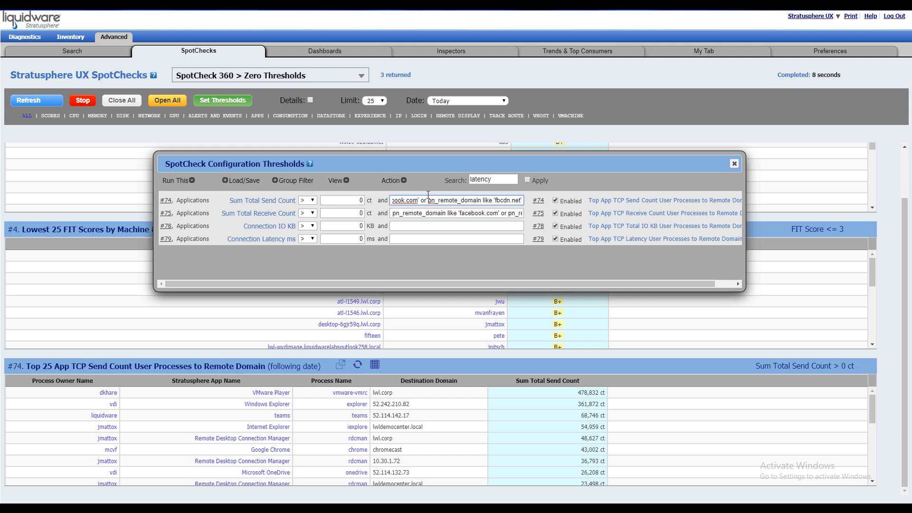
key(ctrl+shift+Left)
key(shift+Home)
key(ctrl+x)
key(ctrl+v)
key(Tab)
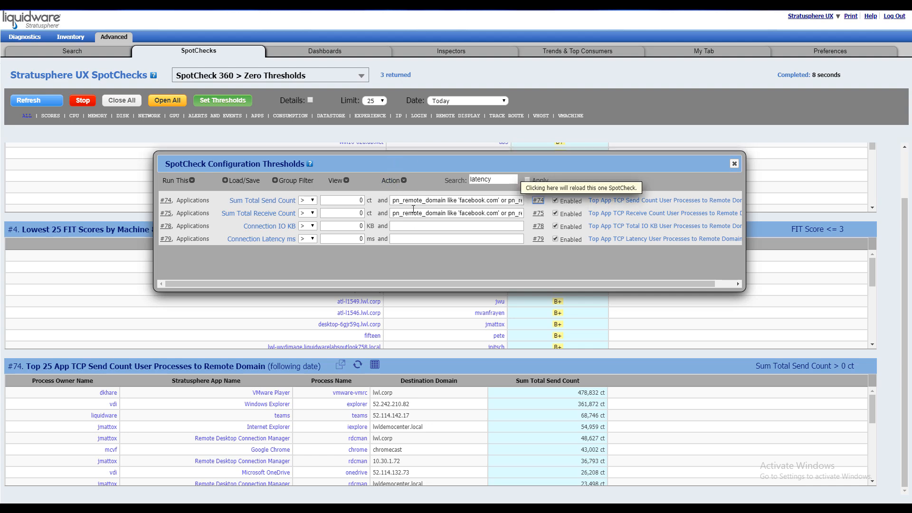
triple_click(413, 209)
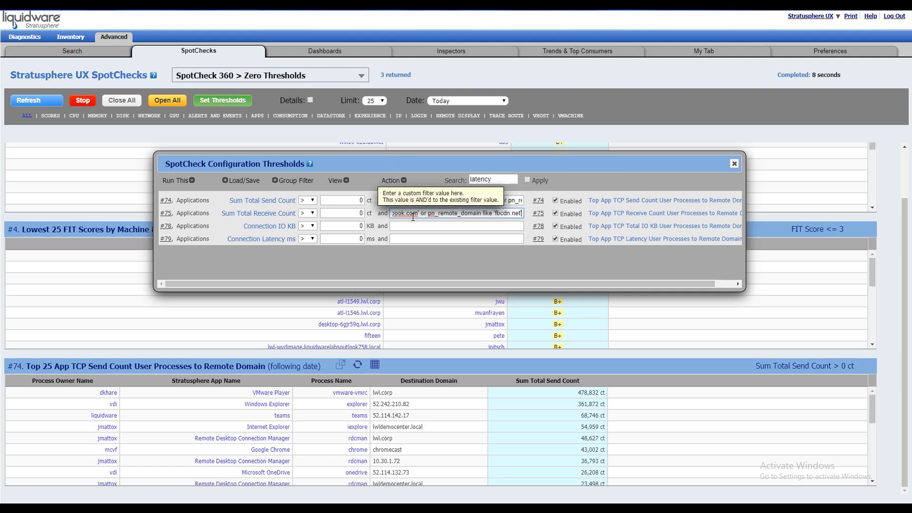
click(413, 226)
key(ctrl+v)
click(413, 238)
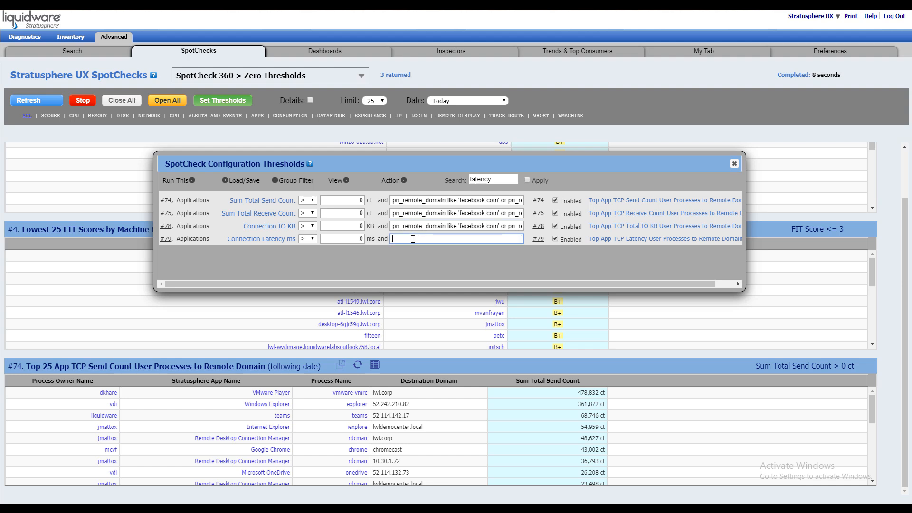
key(ctrl+v)
click(415, 200)
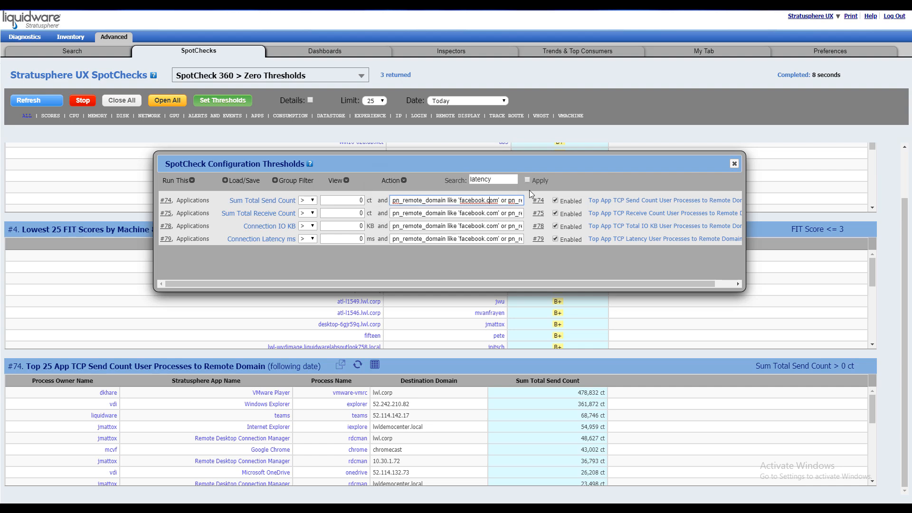
key(End)
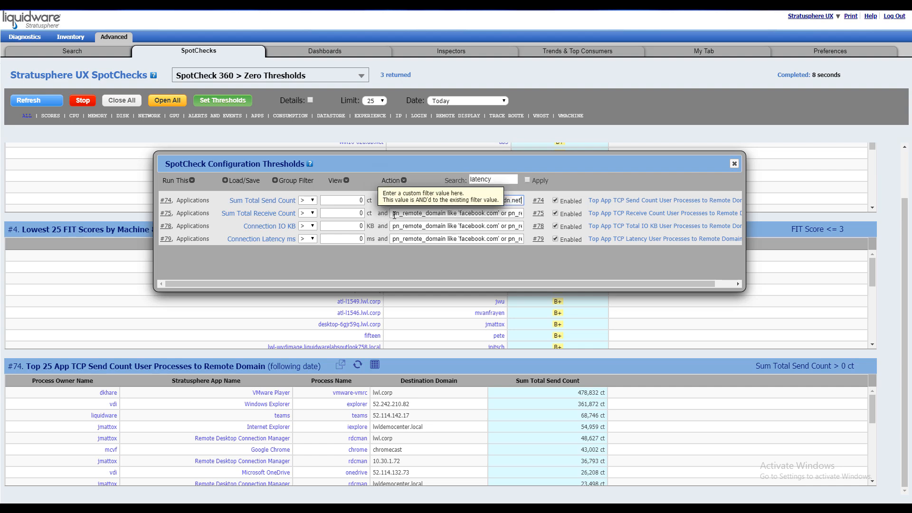
click(507, 201)
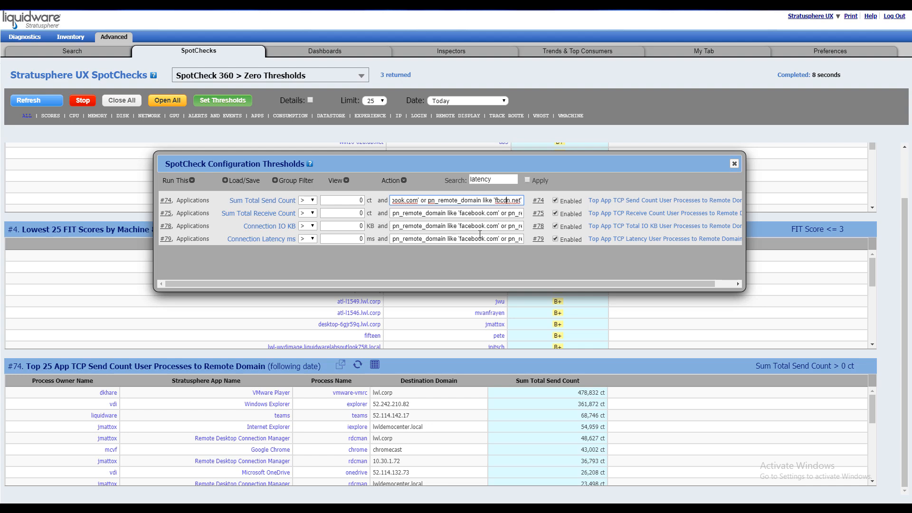
key(Home)
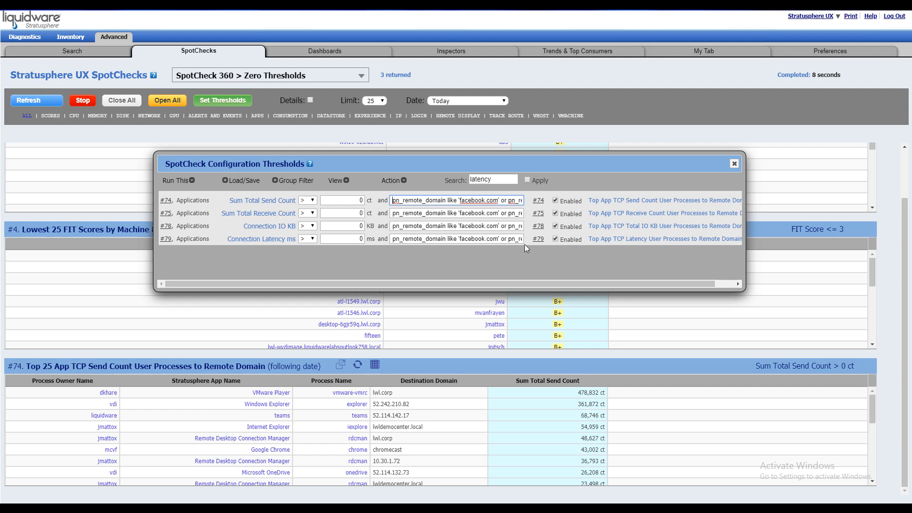
Title the new SpotCheck configuration "Facebook Connections" and describe it as "Looks at facebook.com and fbcdn.net", enlarging the thresholds dialog to fit its save settings.
click(244, 181)
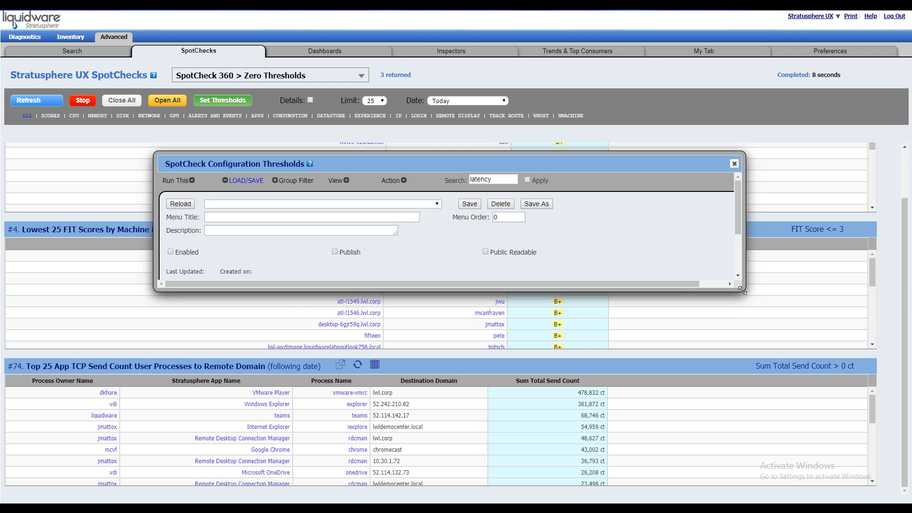
drag(742, 290, 744, 407)
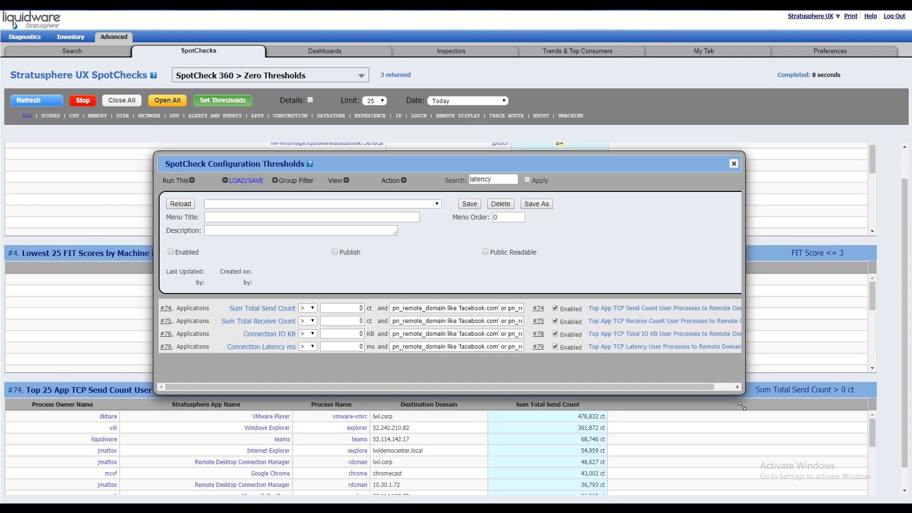
click(228, 217)
text(Facebook)
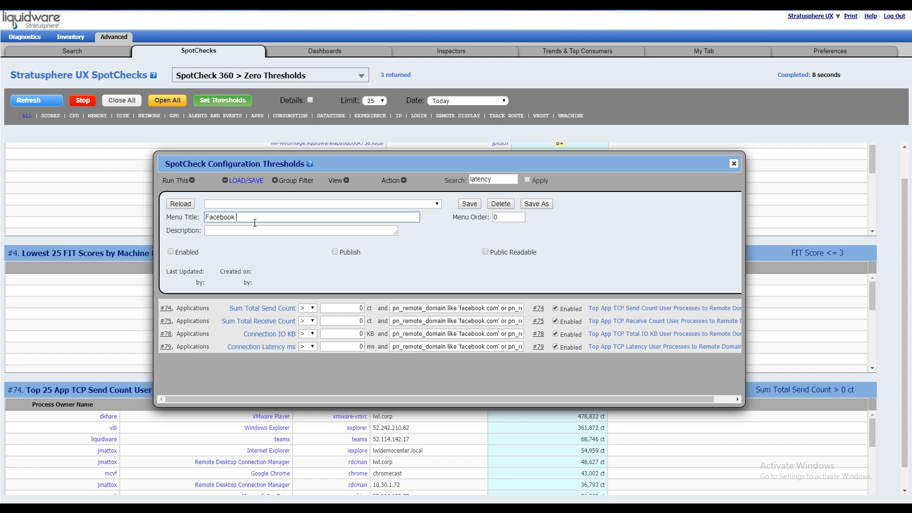
text(Connections)
click(284, 229)
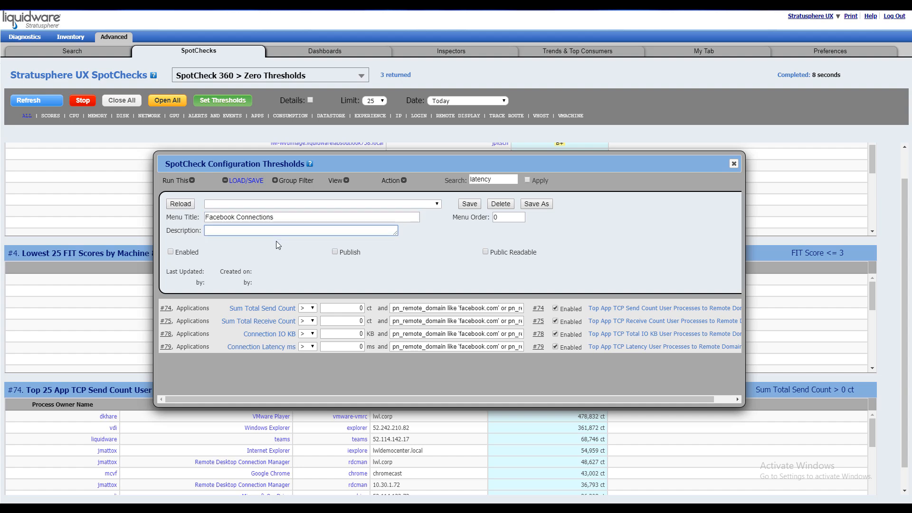
text(Looks at facebook com and fbcdn)
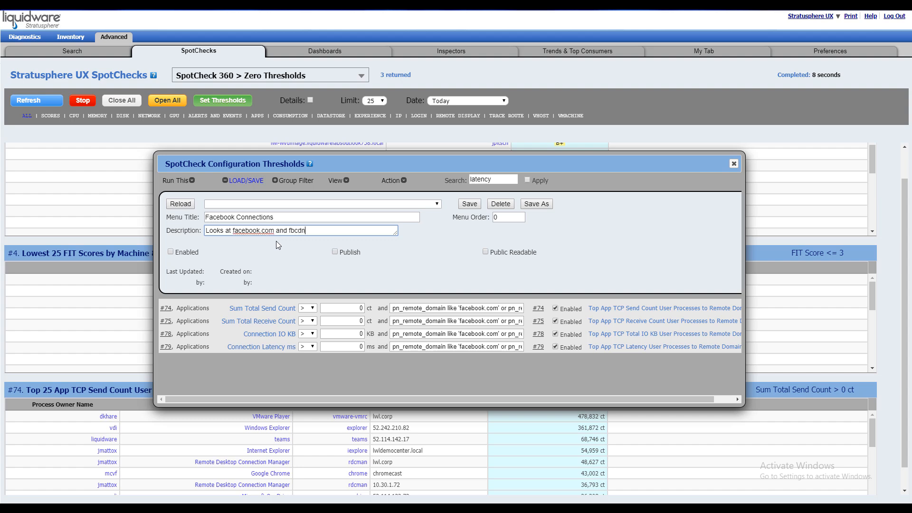
text(.net)
Make the configuration enabled, published and public readable, save it as a new SpotCheck config, and close the thresholds dialog.
click(197, 253)
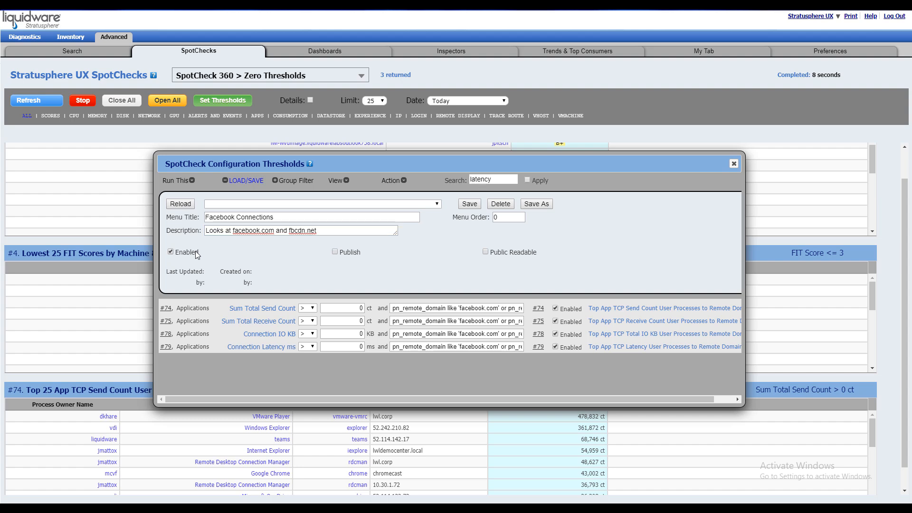
click(350, 252)
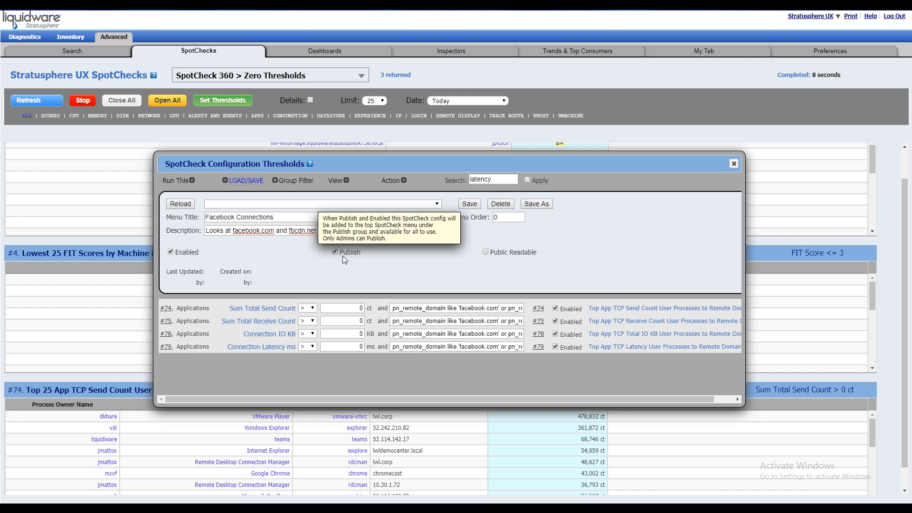
click(486, 252)
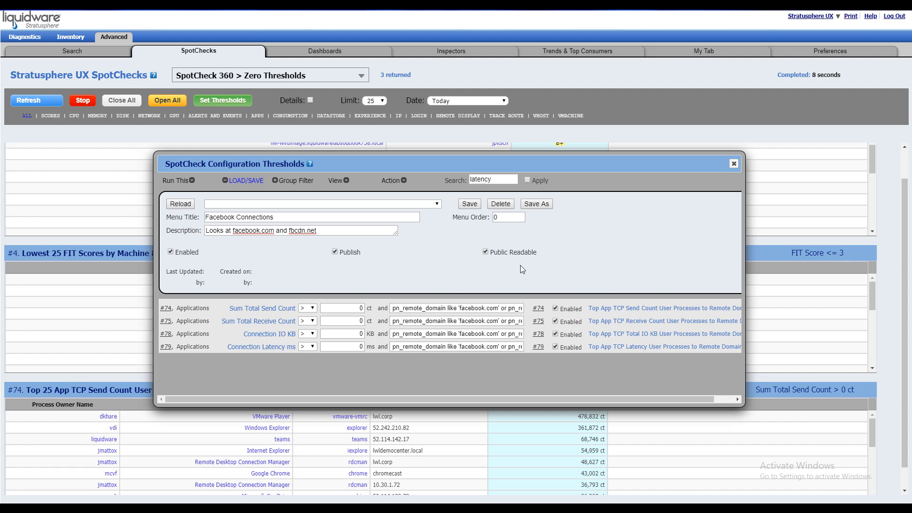
click(537, 204)
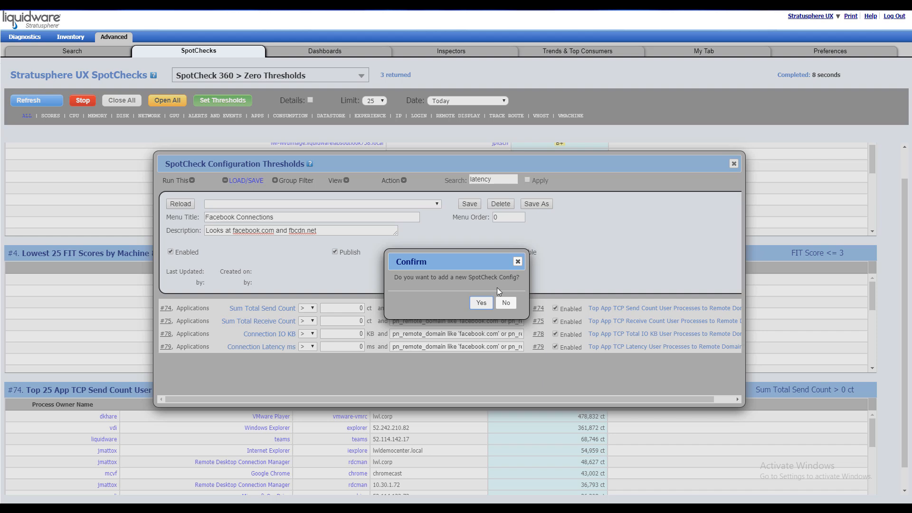
click(483, 303)
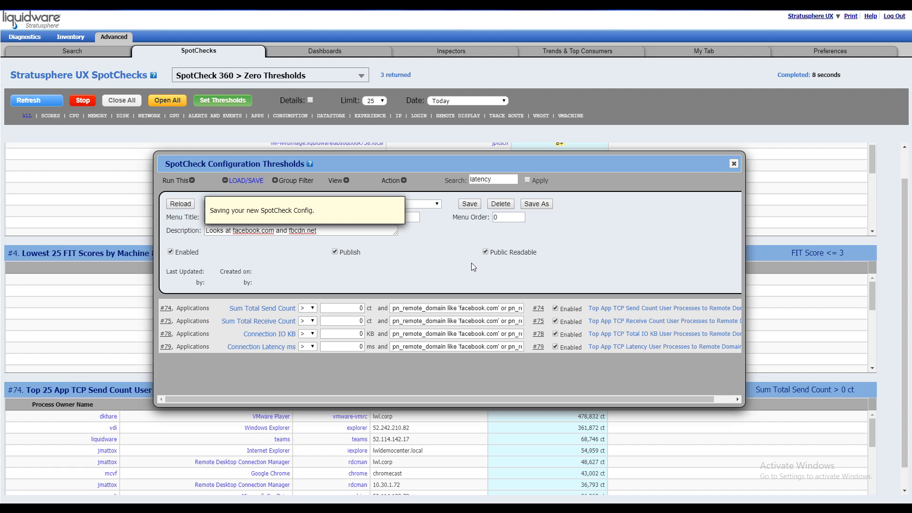
click(734, 163)
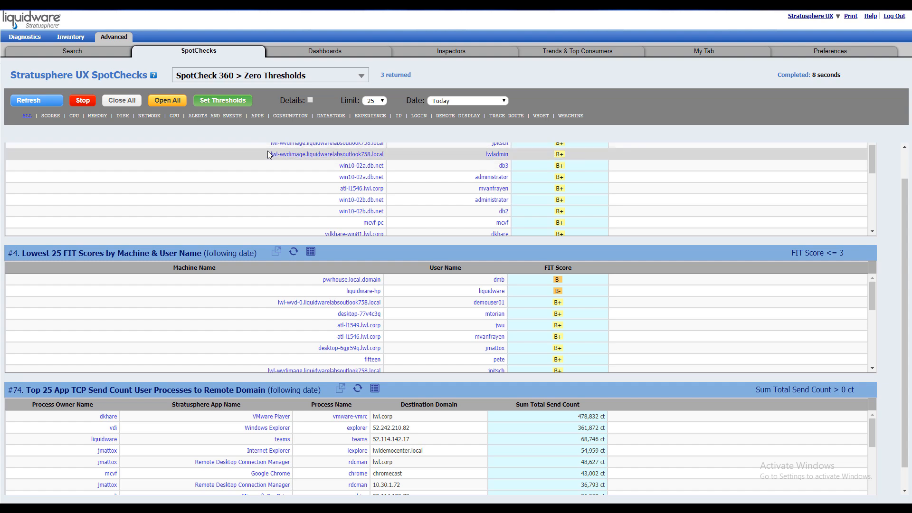
Load and run the Facebook Connections configuration from My SpotCheck Configs.
click(262, 78)
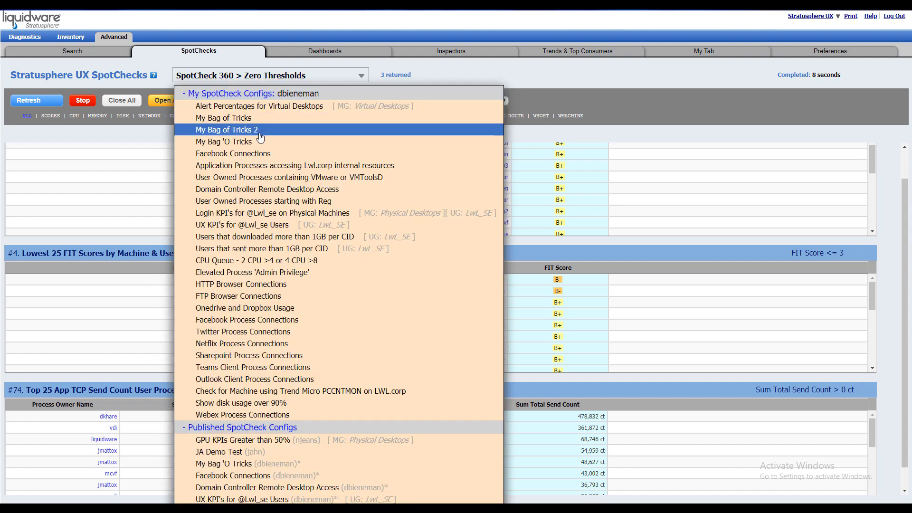
click(287, 157)
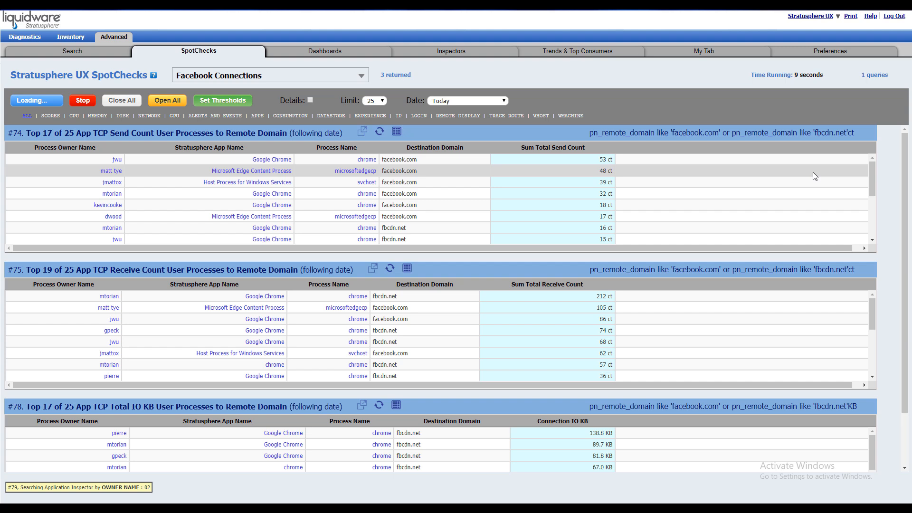
click(372, 101)
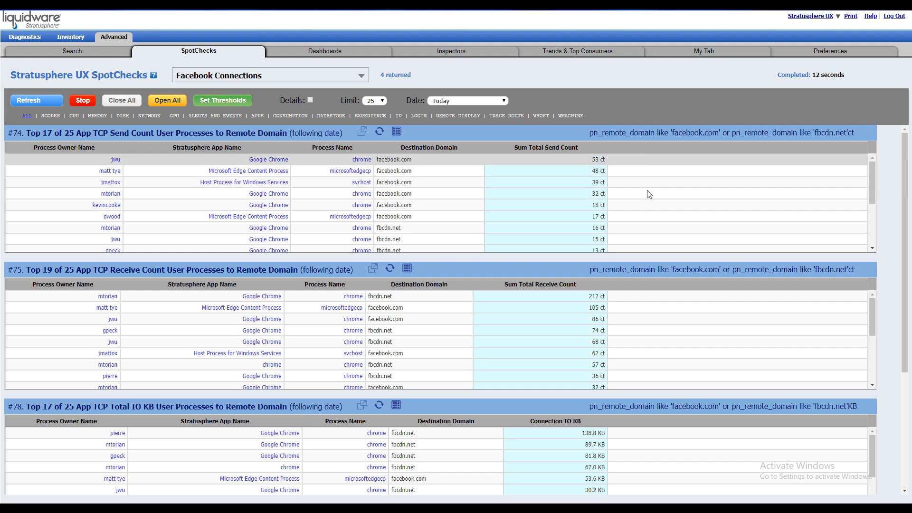
Examine the send count, receive count, total IO and latency results for the Facebook domains, and check the available row limits.
scroll(888, 305, down, 3)
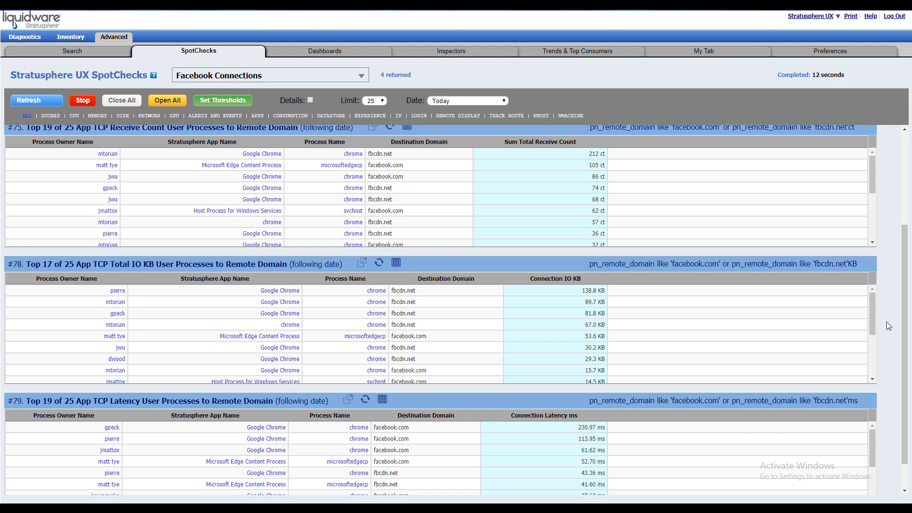
scroll(843, 328, down, 1)
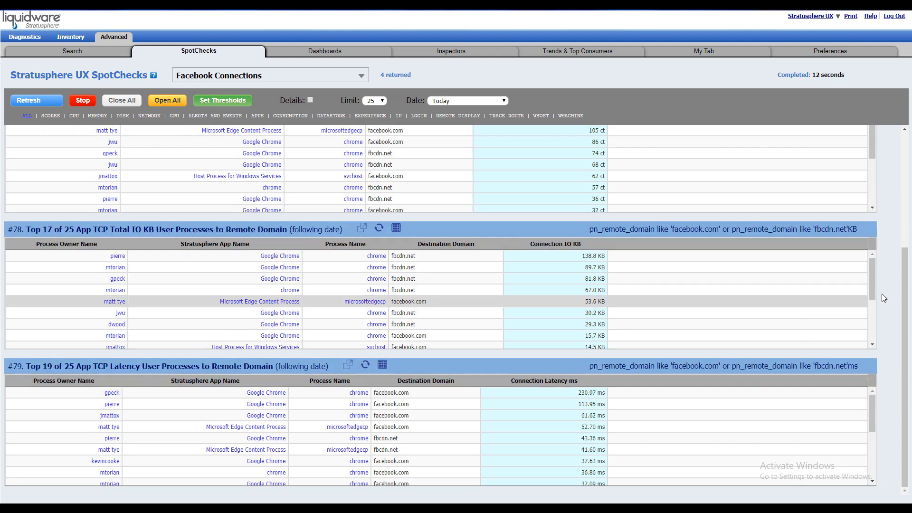
scroll(890, 292, up, 4)
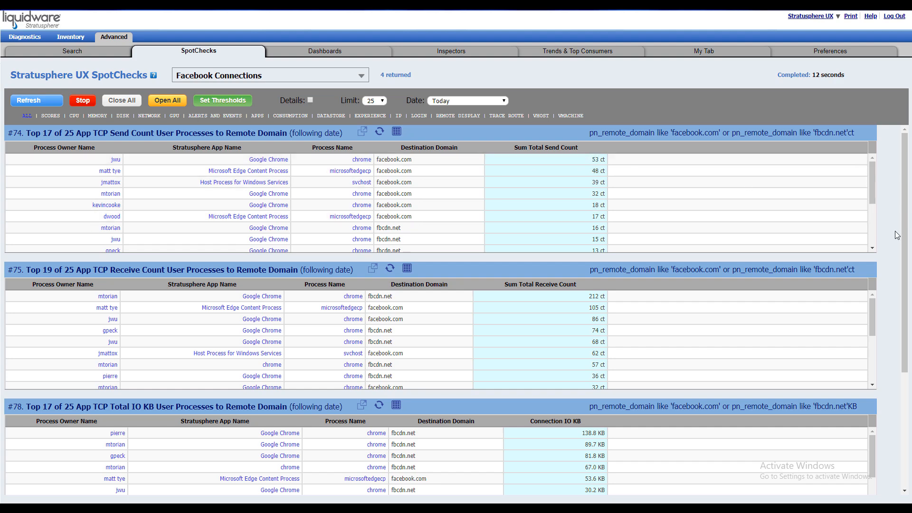
scroll(893, 232, down, 3)
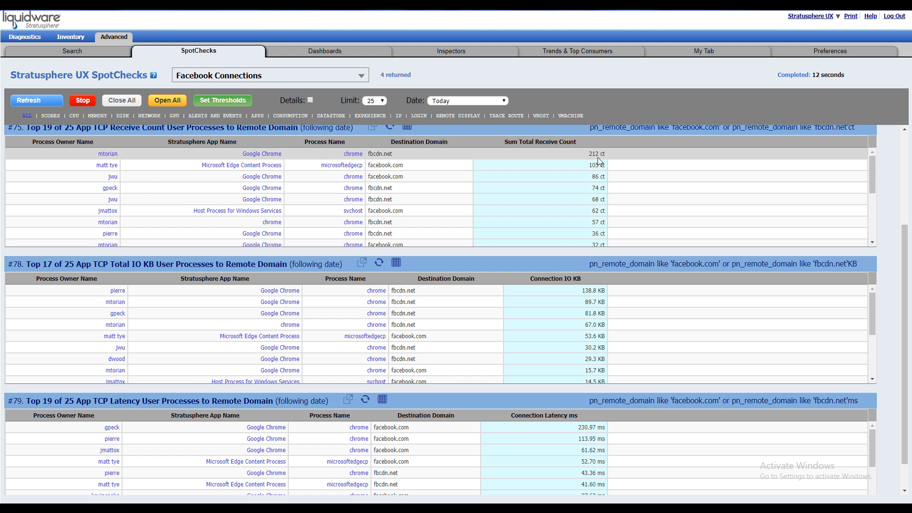
scroll(890, 210, down, 1)
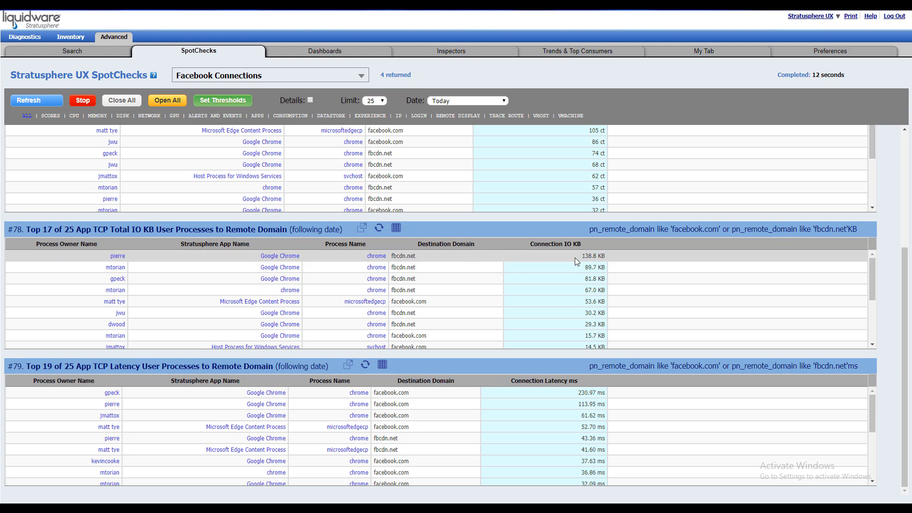
mouse_move(557, 250)
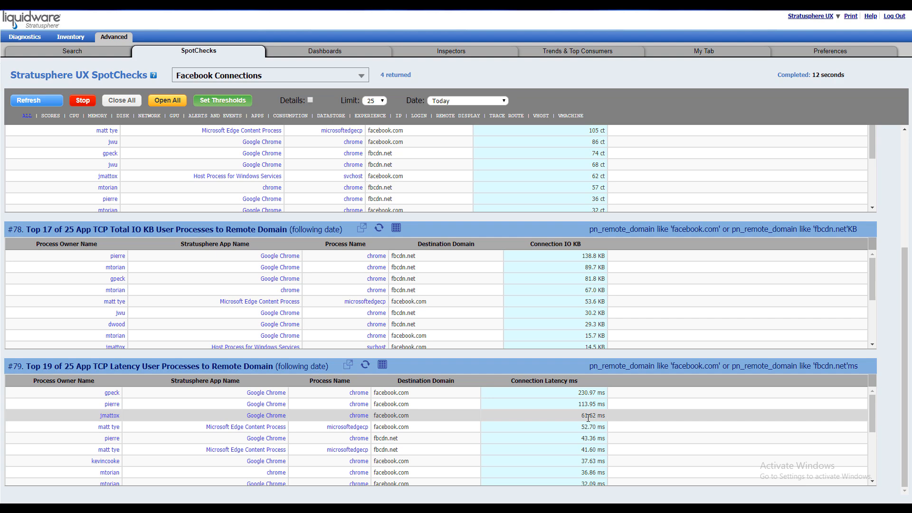
scroll(888, 400, up, 3)
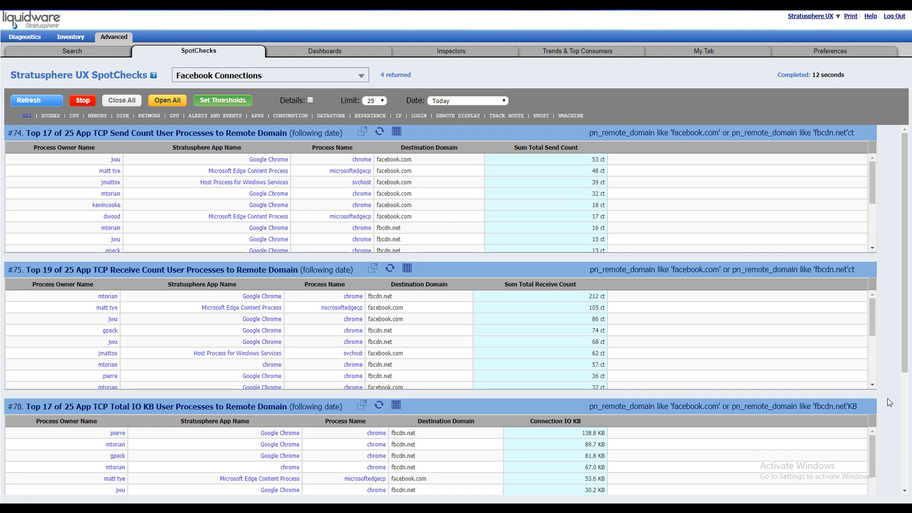
click(383, 101)
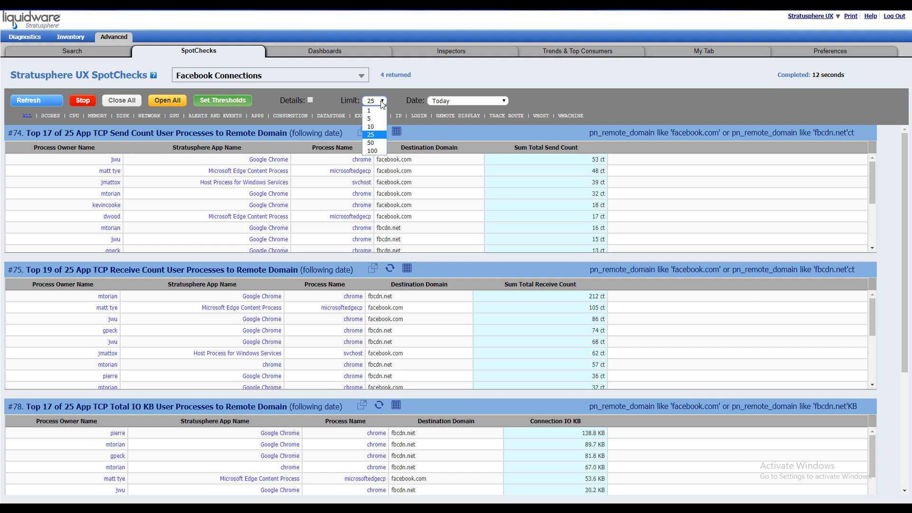
click(381, 100)
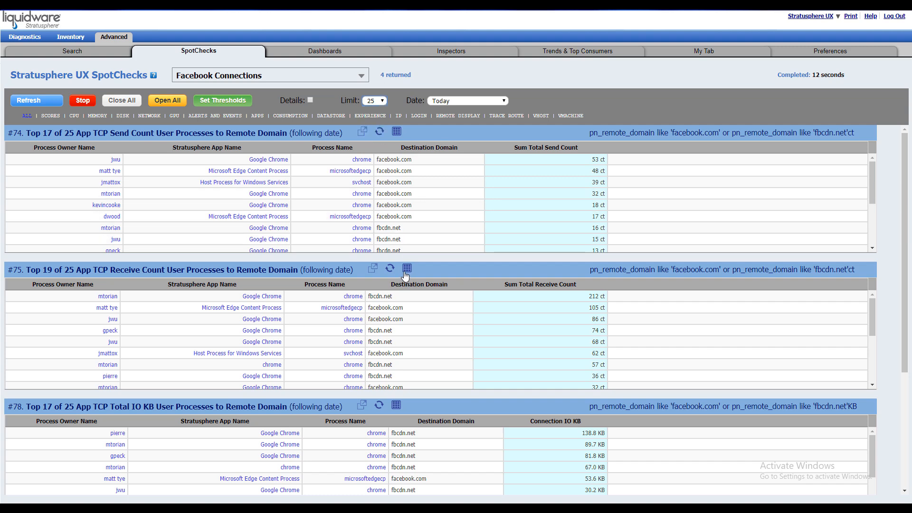
Expand SpotCheck #78 to show all of its detail columns and examine the additional connection and process metrics.
click(396, 407)
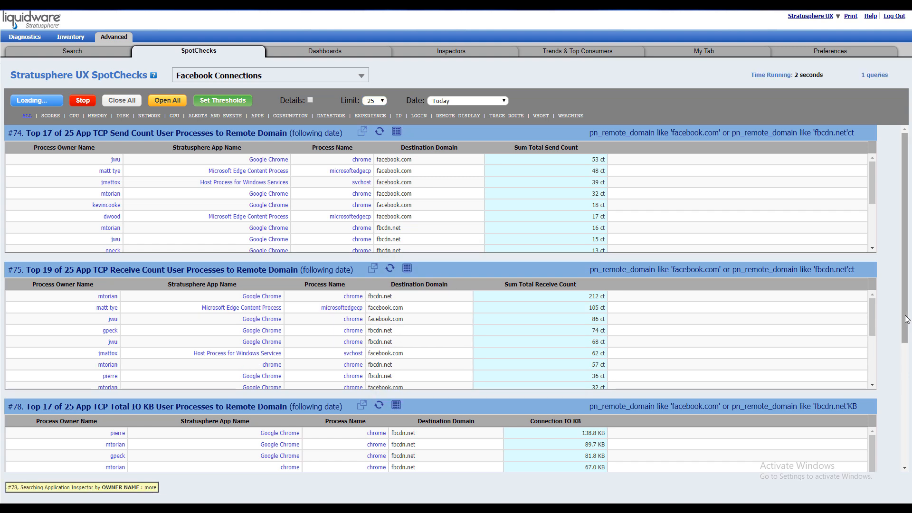
drag(907, 325, 908, 347)
scroll(907, 346, down, 2)
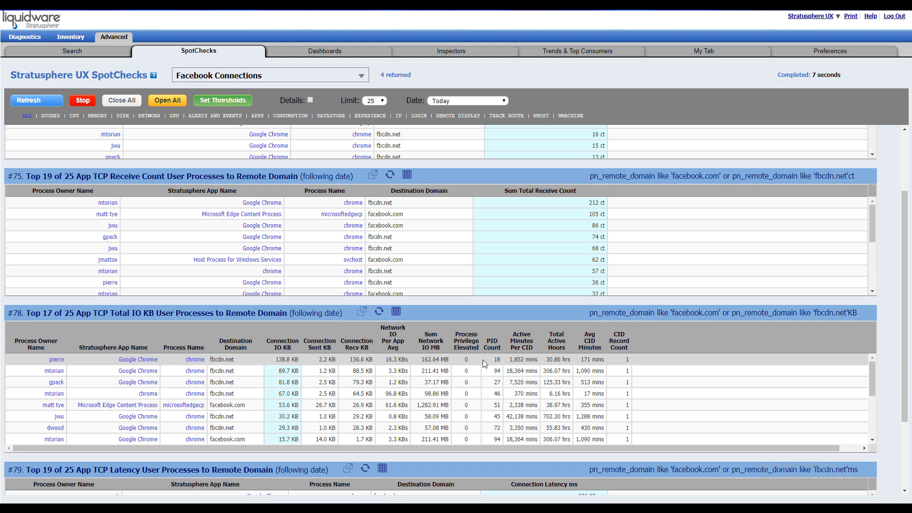
scroll(205, 104, up, 2)
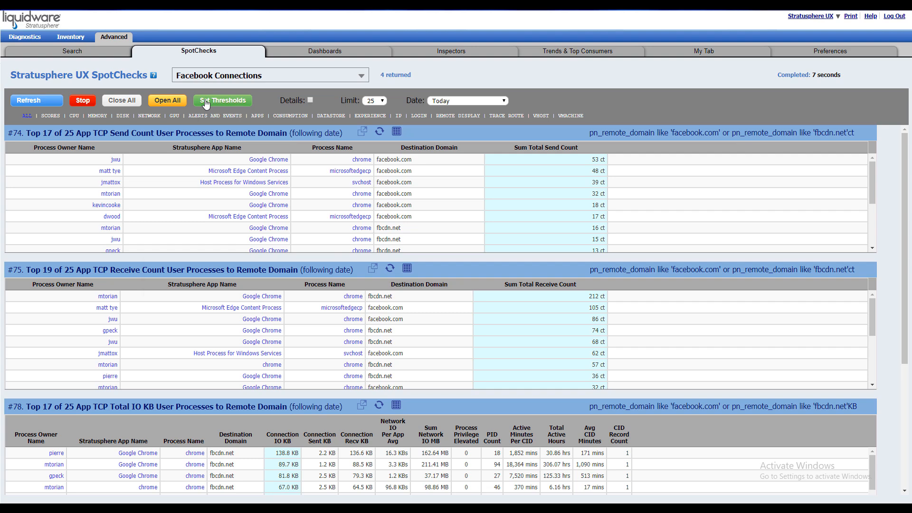
Reopen the configuration thresholds, inspect the machine group and user group filter options, and collapse the filter and save sections.
click(205, 104)
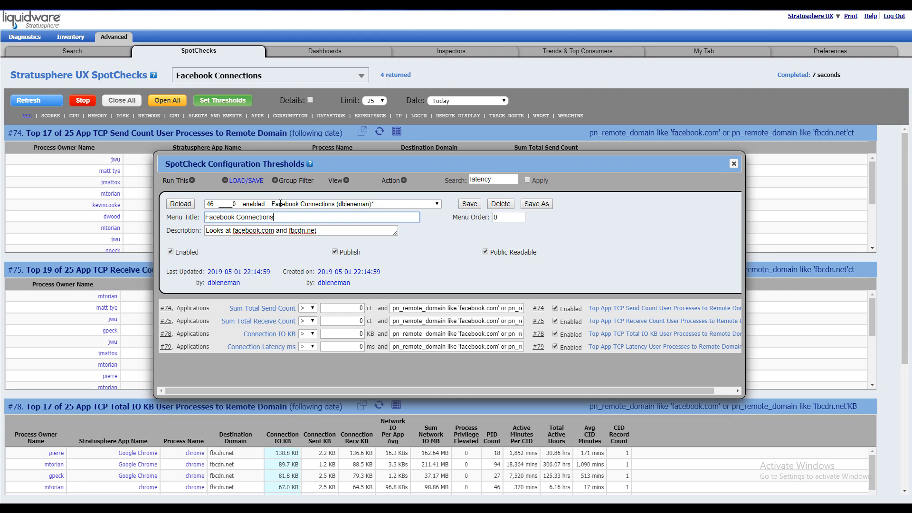
click(284, 180)
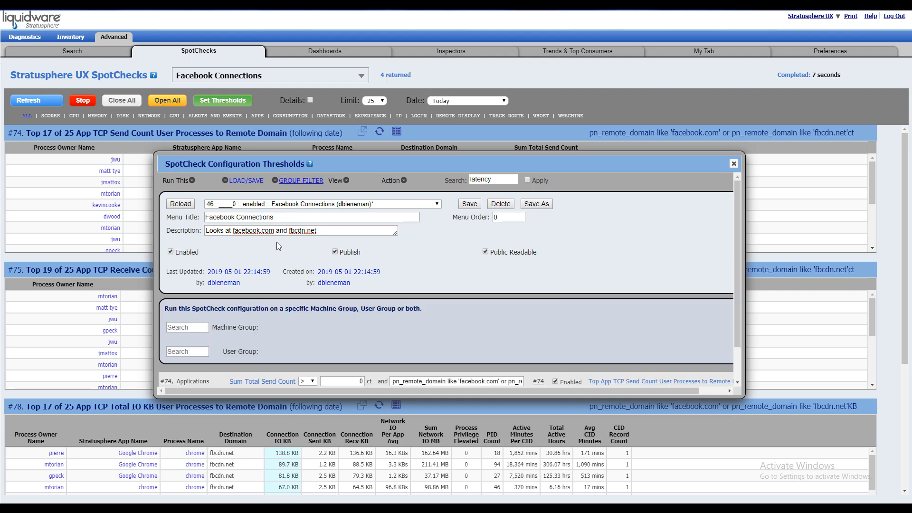
click(190, 327)
click(179, 352)
click(279, 347)
click(299, 180)
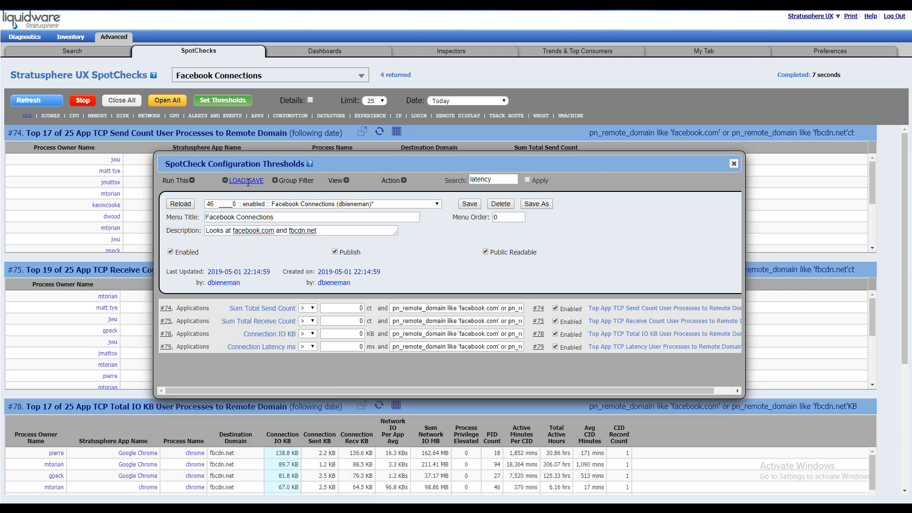
click(247, 181)
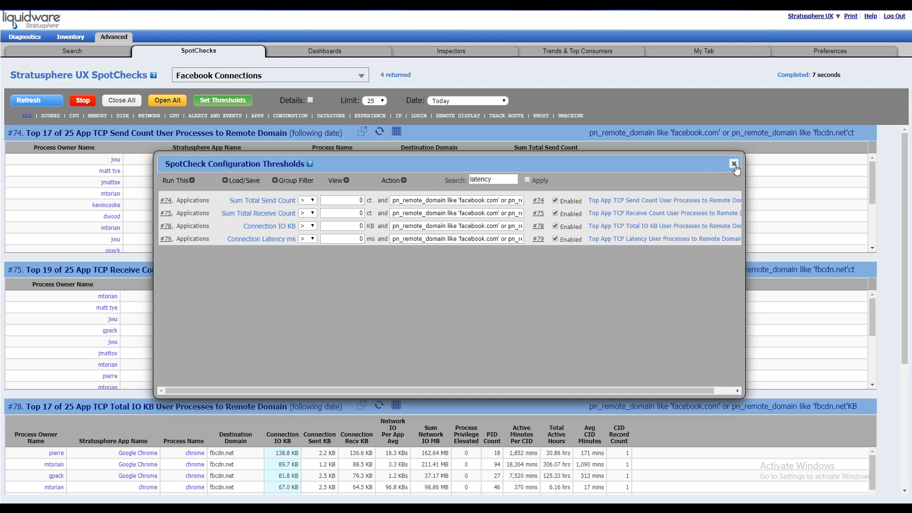